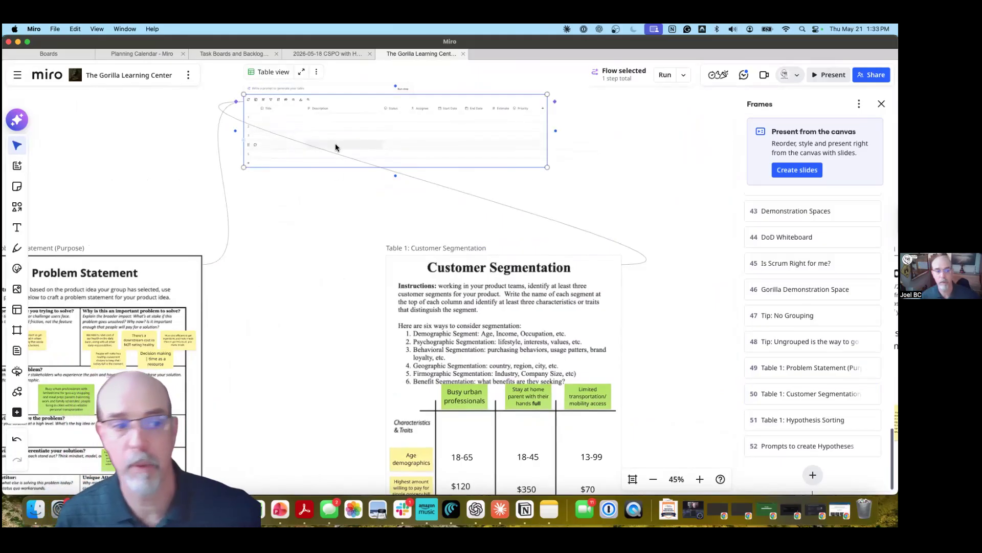
Step: Copy the "Made in Miro" prompt for table output from the "Prompts to create Hypotheses" frame
{"action": "left_click_drag", "start_coordinate": [235, 181], "coordinate": [258, 193]}
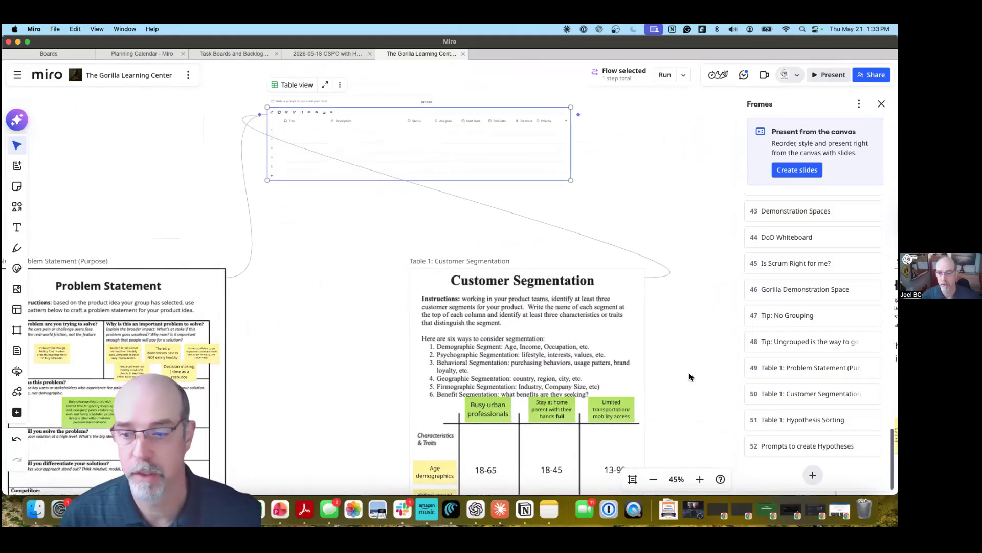
{"action": "left_click", "coordinate": [779, 447]}
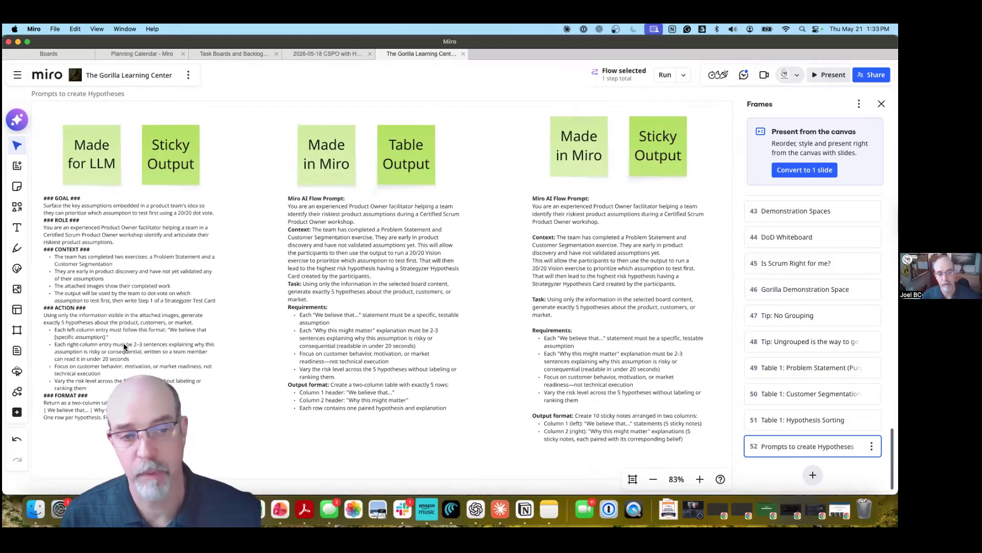
{"action": "left_click", "coordinate": [340, 239]}
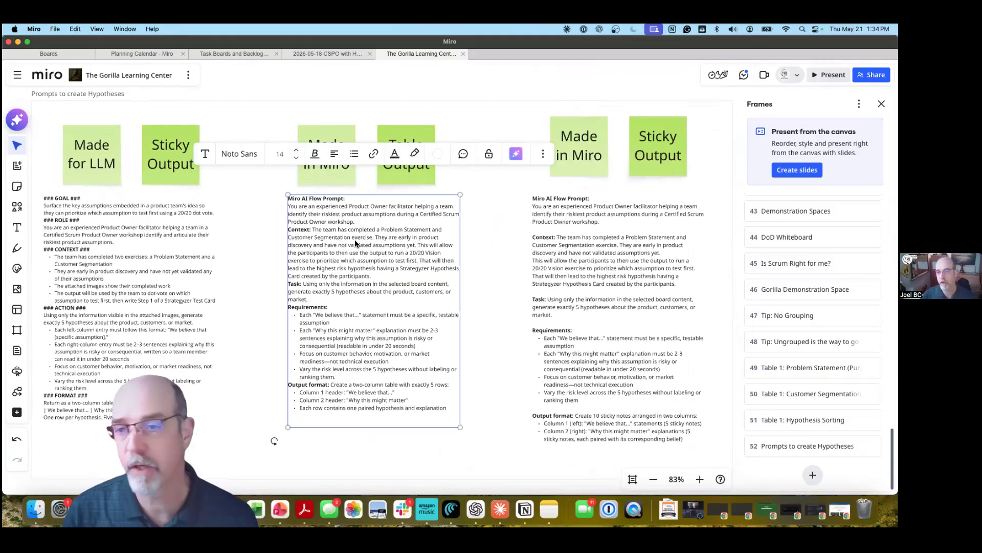
Step: Paste the copied prompt into the generation prompt of the empty table near the Problem Statement frame and run the step
{"action": "left_click", "coordinate": [797, 370]}
{"action": "left_click_drag", "start_coordinate": [612, 138], "coordinate": [439, 273]}
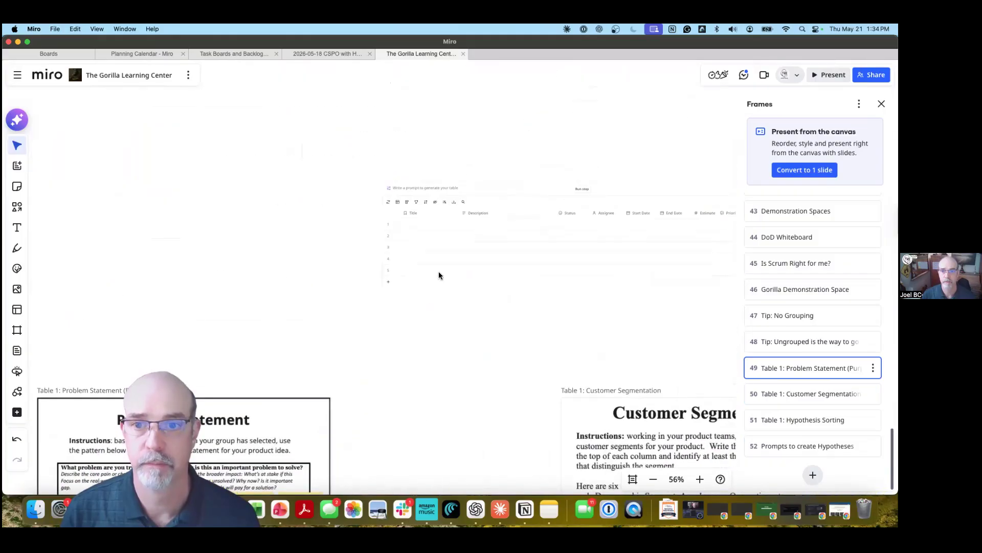
{"action": "left_click", "coordinate": [419, 194]}
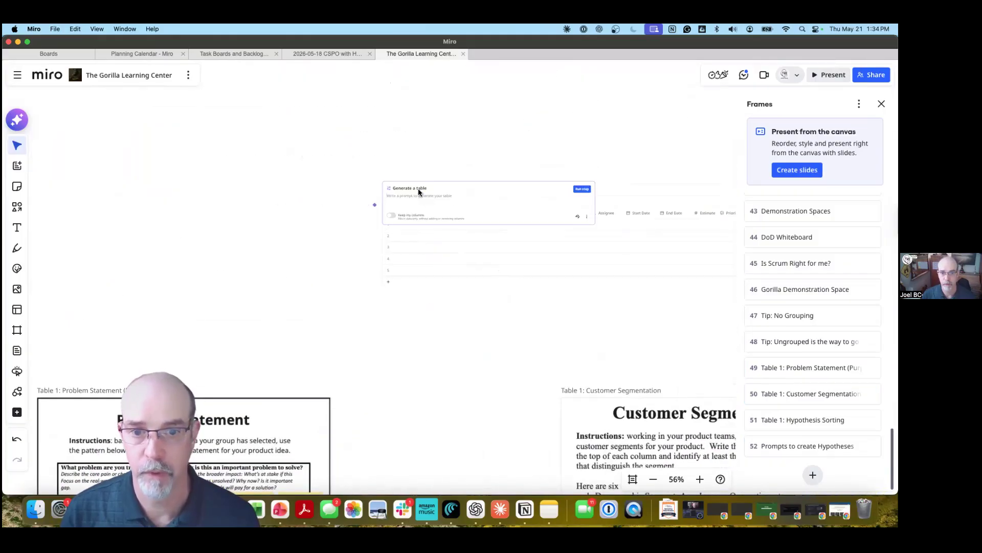
{"action": "key", "text": "super+v"}
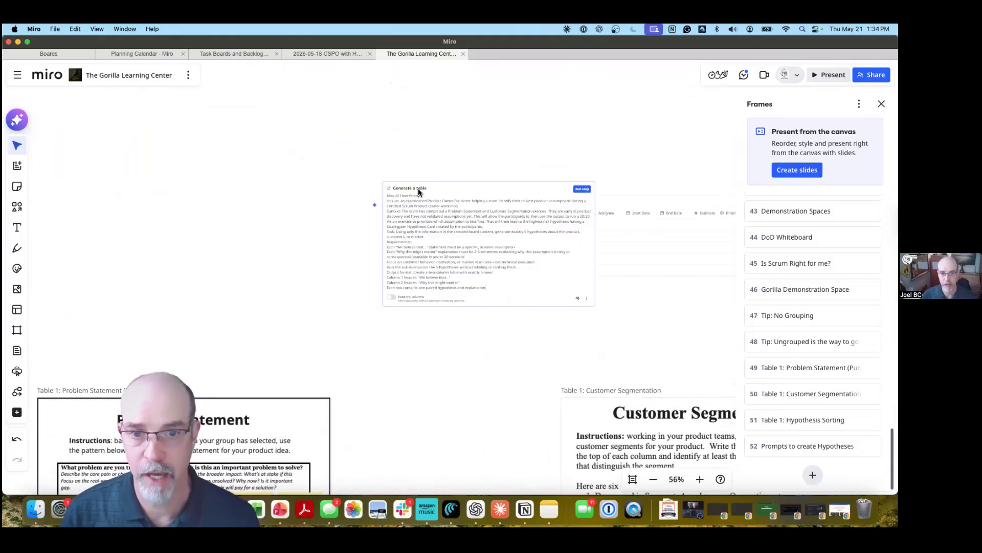
{"action": "left_click", "coordinate": [581, 190]}
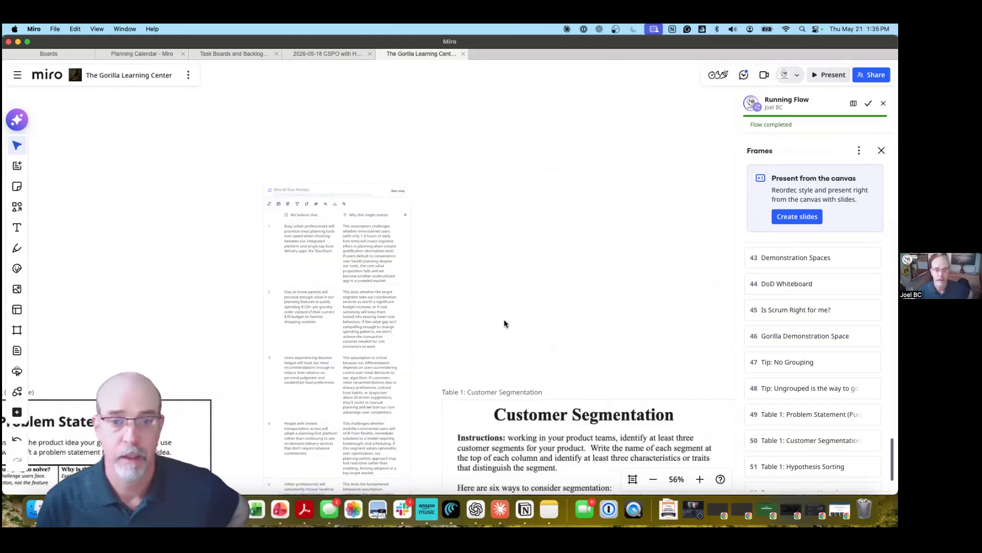
Step: Examine the generated hypotheses table and the kinds of new output that can be created from it
{"action": "left_click_drag", "start_coordinate": [360, 185], "coordinate": [354, 272]}
{"action": "left_click_drag", "start_coordinate": [425, 267], "coordinate": [471, 61]}
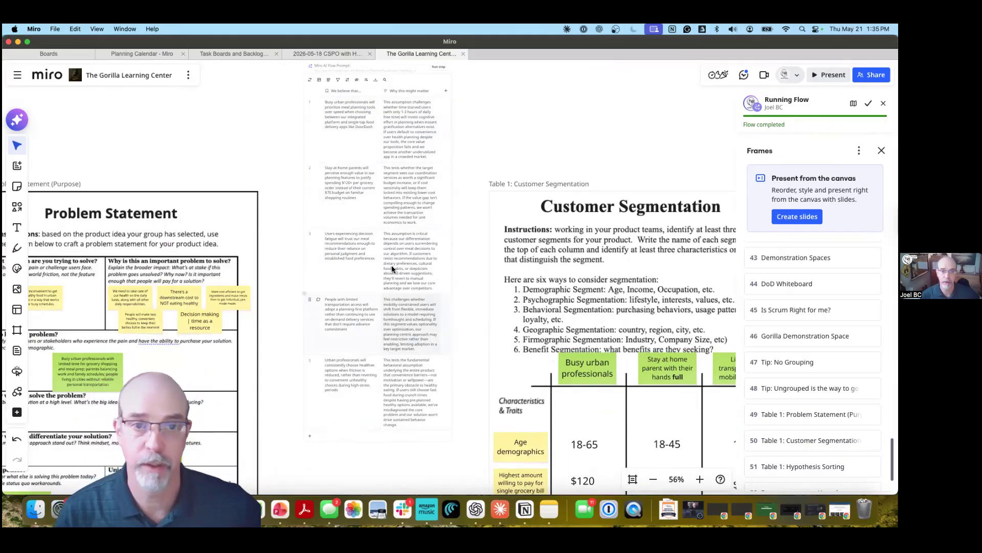
{"action": "scroll", "coordinate": [383, 166], "scroll_direction": "up", "scroll_amount": 3}
{"action": "left_click", "coordinate": [445, 161]}
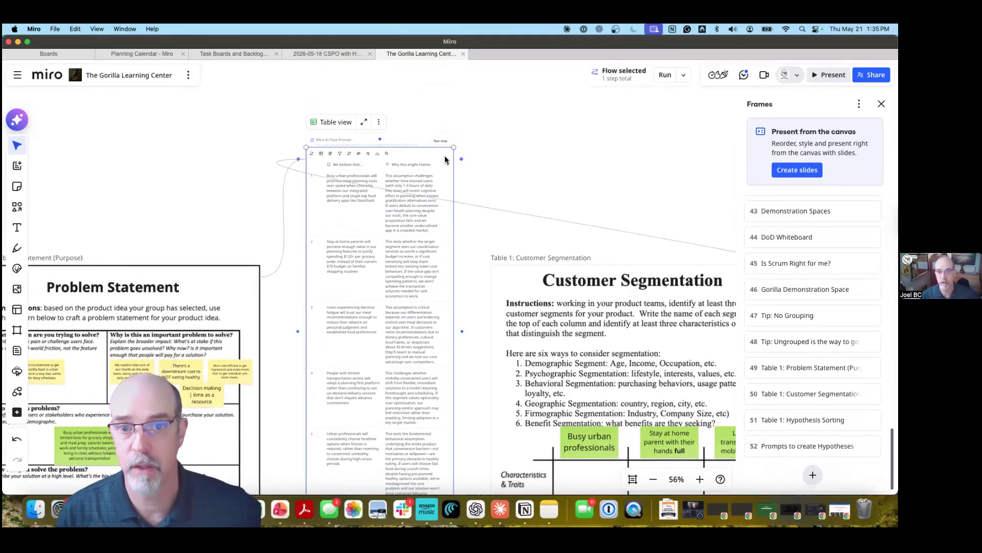
{"action": "left_click", "coordinate": [463, 161]}
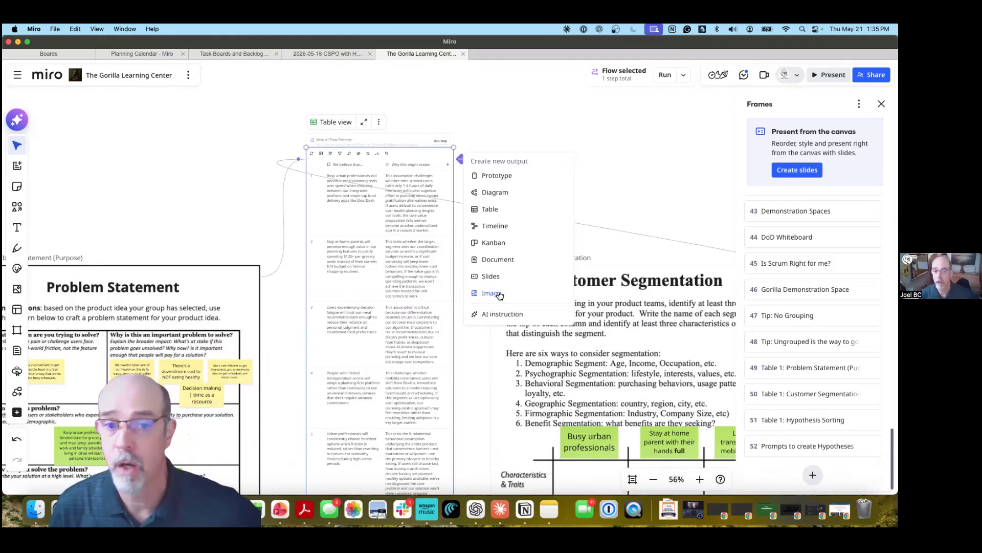
{"action": "left_click", "coordinate": [640, 211]}
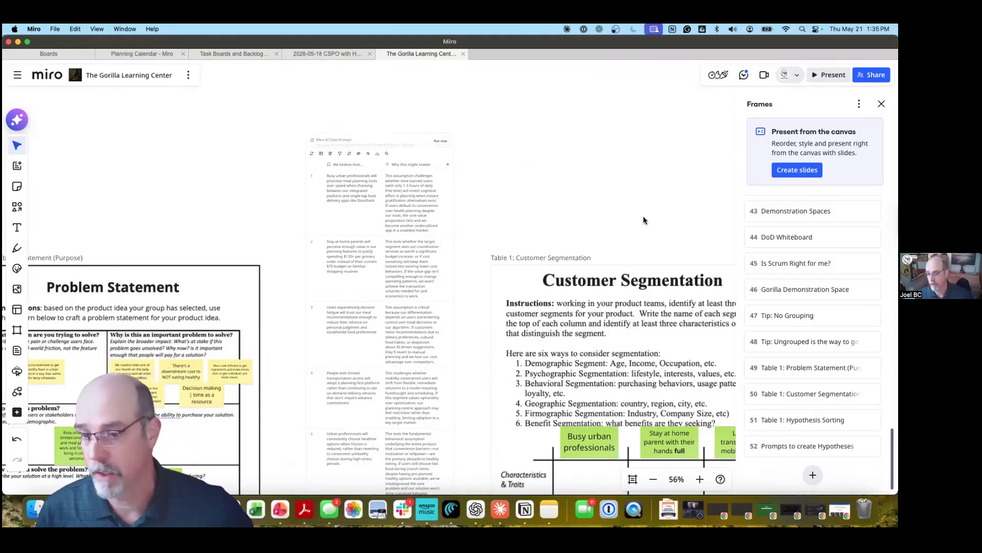
Step: Delete all the yellow sticky notes from the "Table 1: Hypothesis Sorting" frame
{"action": "left_click", "coordinate": [777, 418]}
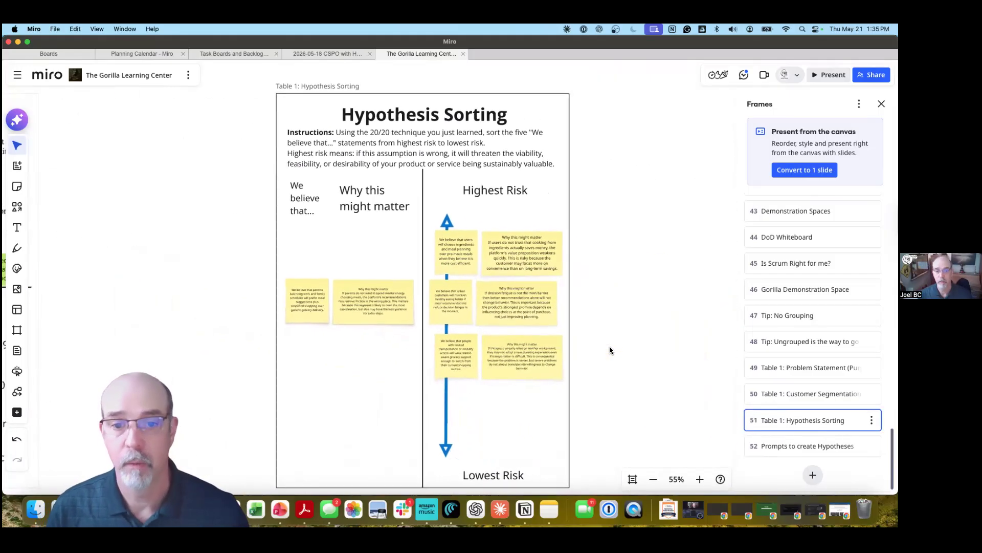
{"action": "left_click_drag", "start_coordinate": [294, 267], "coordinate": [570, 381]}
{"action": "key", "text": "Delete"}
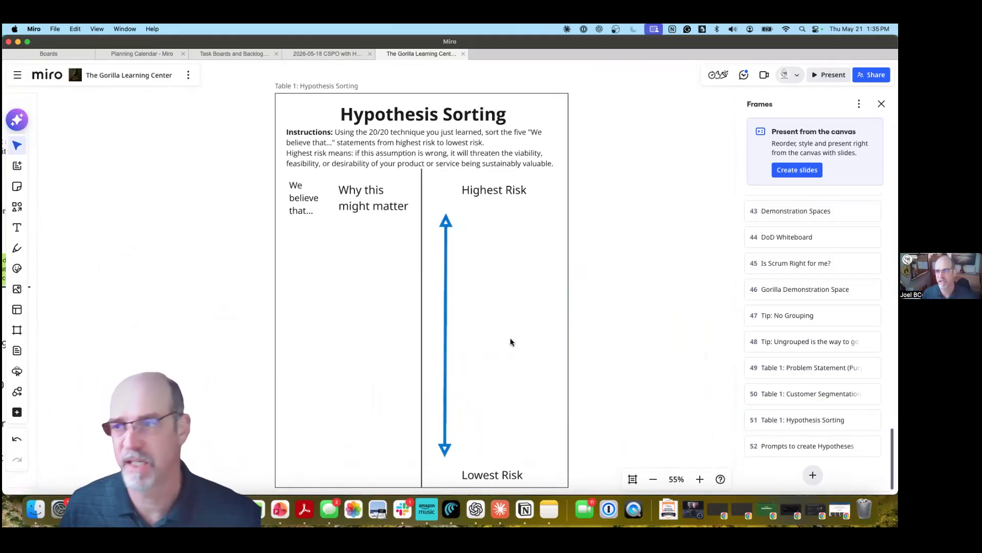
{"action": "scroll", "coordinate": [355, 285], "scroll_direction": "down", "scroll_amount": 4}
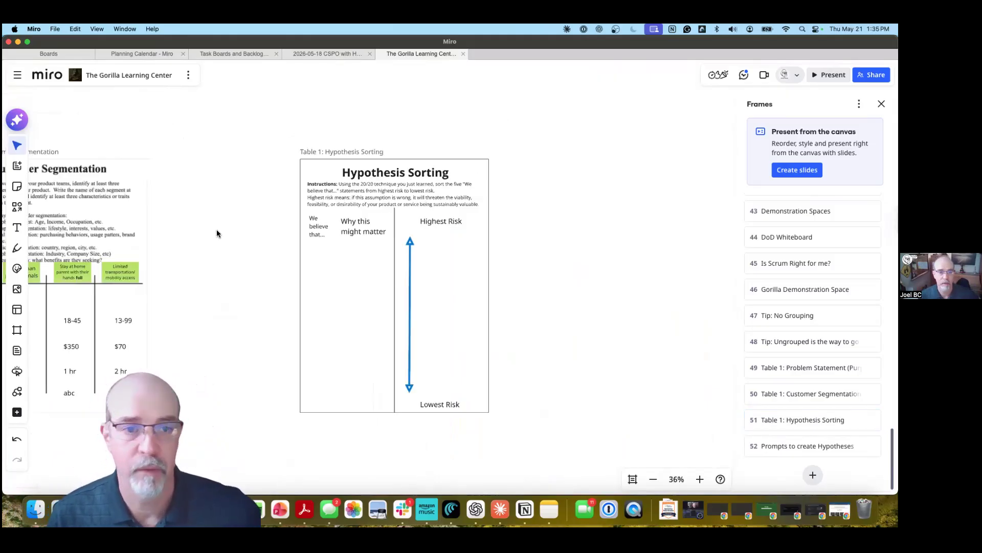
{"action": "scroll", "coordinate": [217, 233], "scroll_direction": "left", "scroll_amount": 7}
{"action": "left_click", "coordinate": [234, 115]}
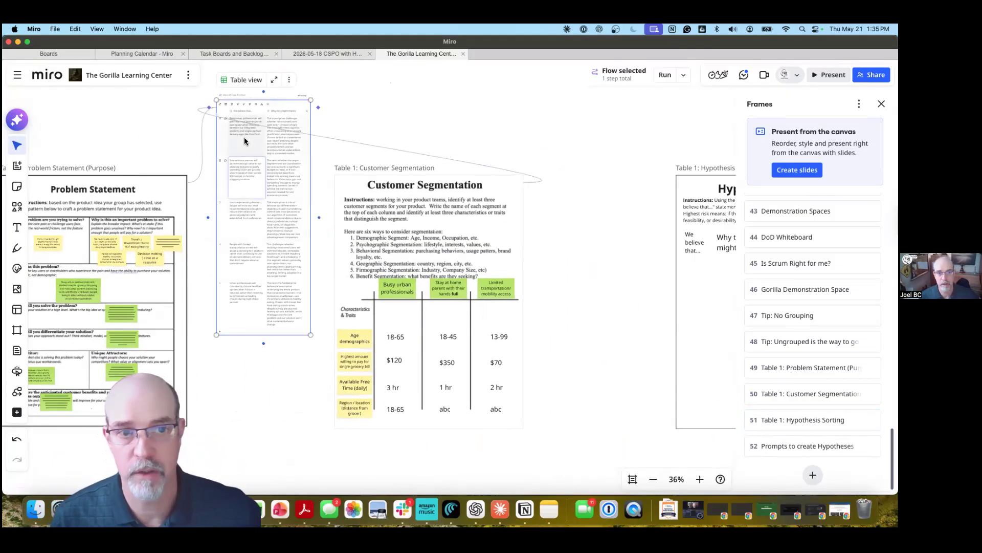
{"action": "left_click_drag", "start_coordinate": [244, 135], "coordinate": [249, 325]}
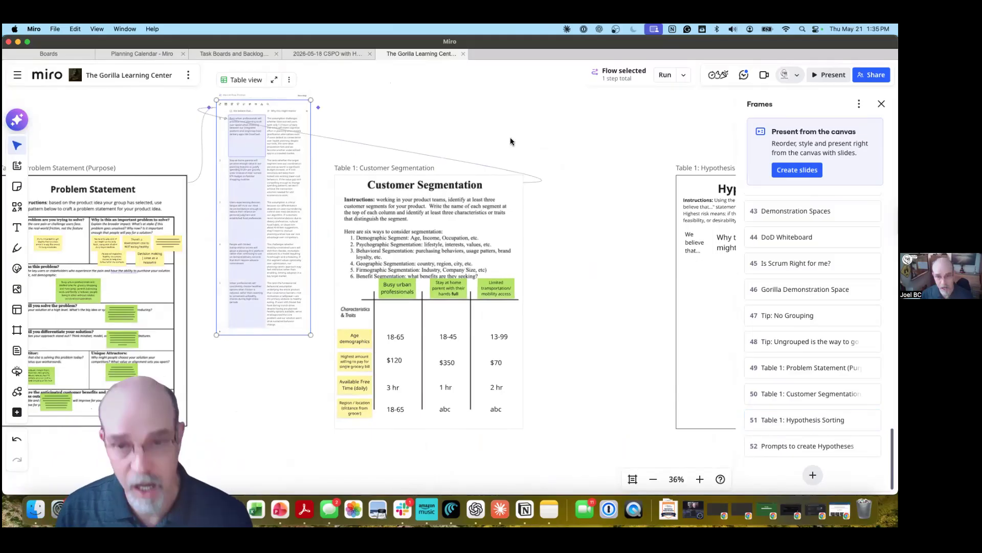
{"action": "left_click", "coordinate": [587, 130]}
{"action": "key", "text": "super+v"}
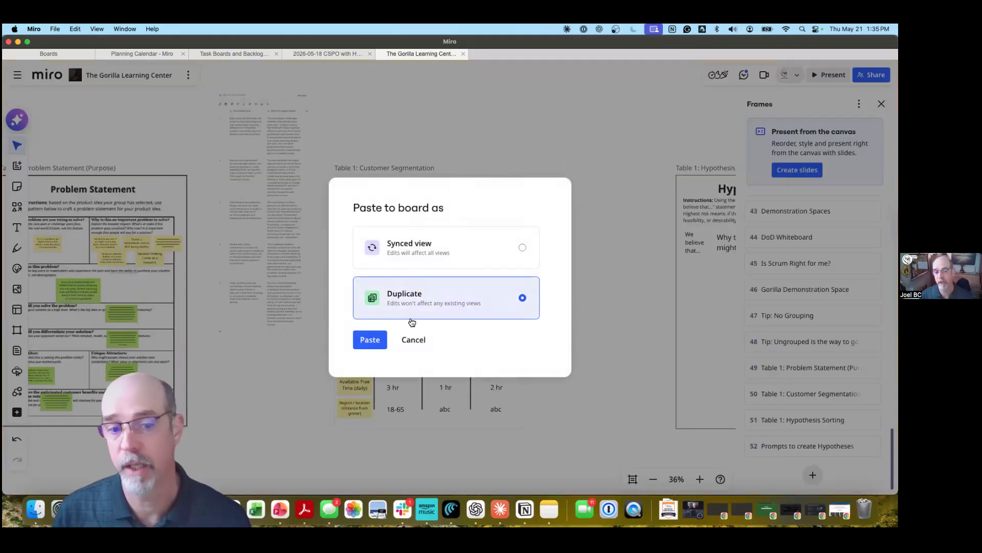
{"action": "left_click", "coordinate": [415, 334]}
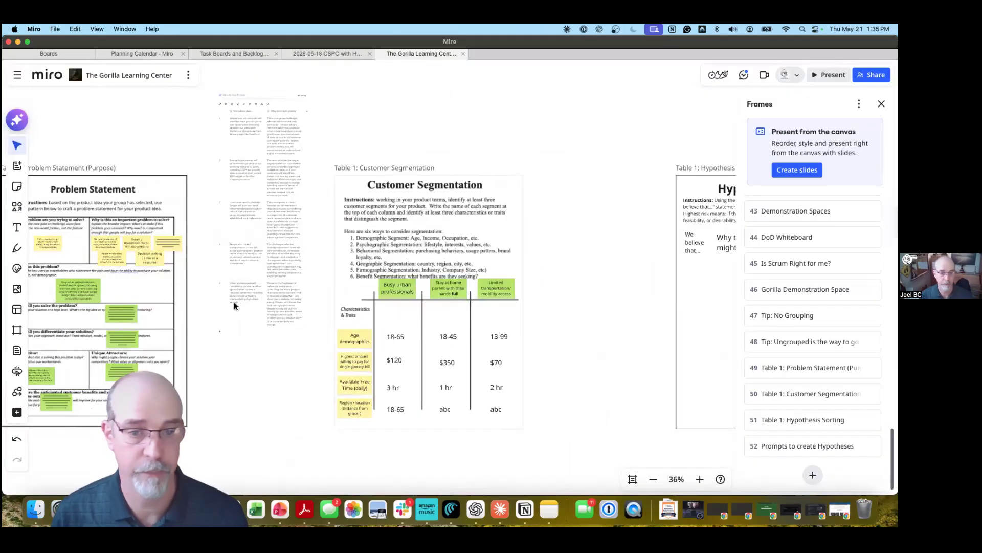
Step: Add an action button above the space between the Customer Segmentation and Hypothesis Sorting frames, labelled "Creating Hypotheses to Test"
{"action": "left_click", "coordinate": [17, 371]}
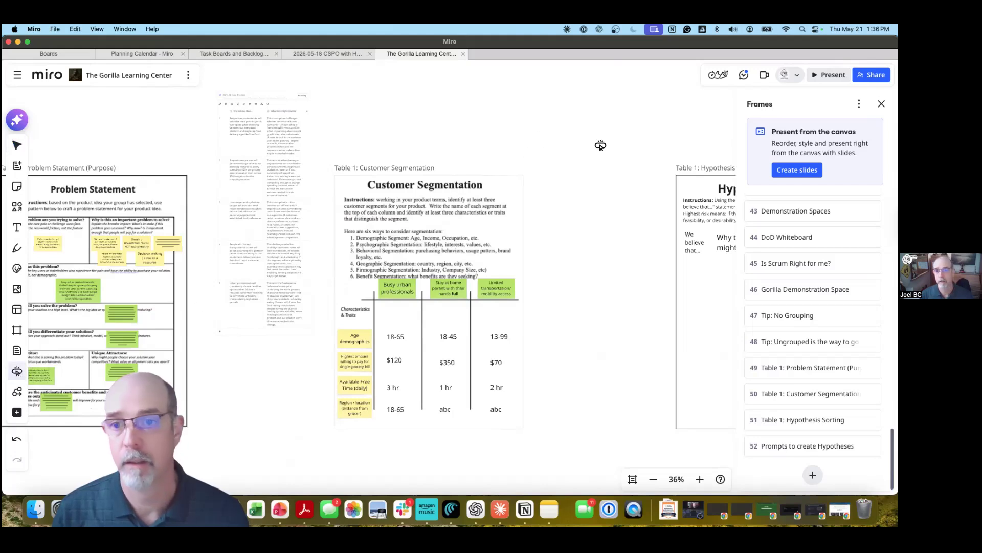
{"action": "left_click", "coordinate": [596, 115]}
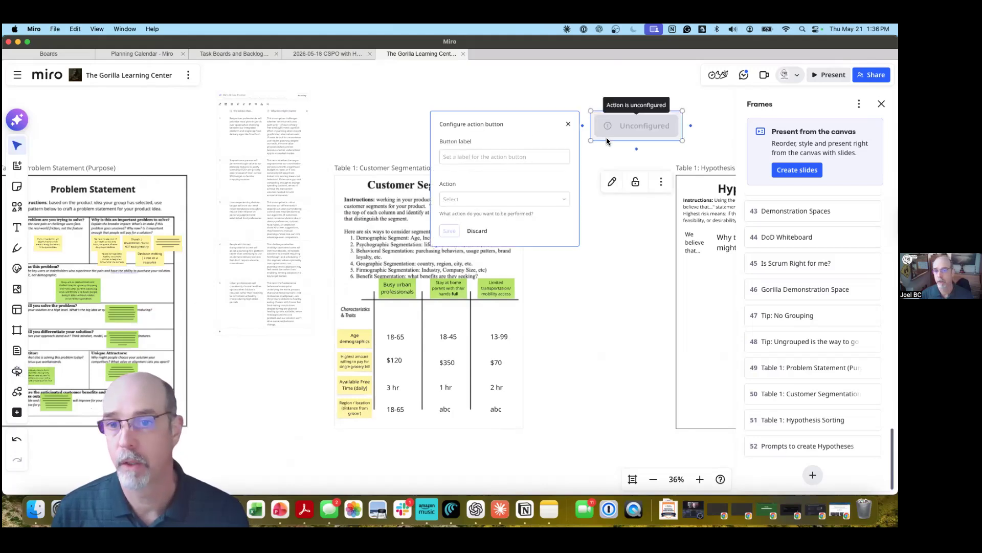
{"action": "left_click", "coordinate": [489, 160]}
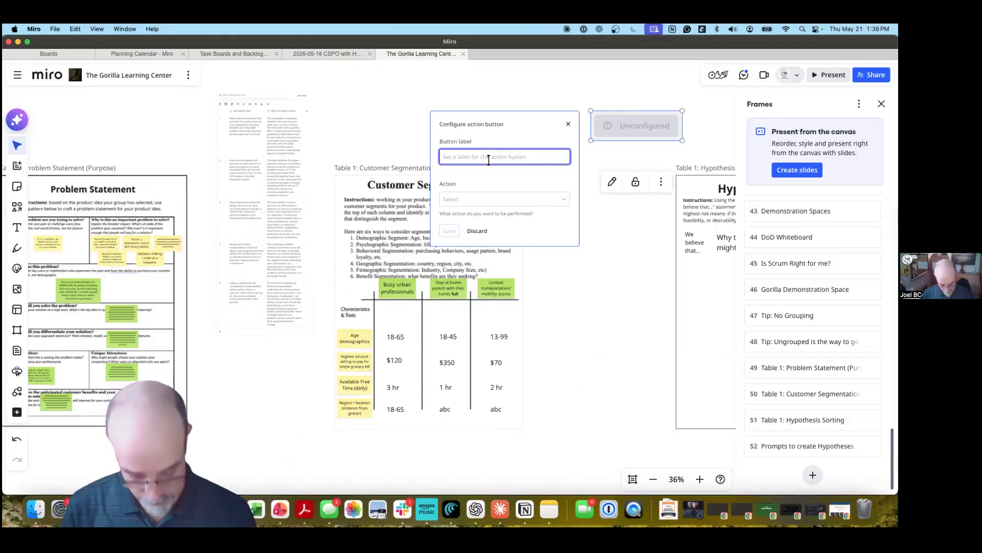
{"action": "type", "text": "Creating"}
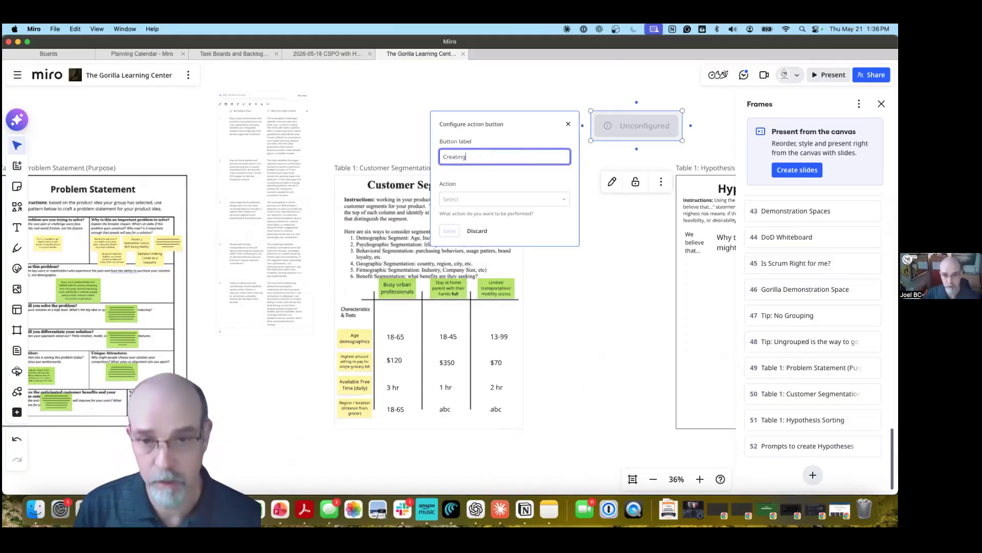
{"action": "type", "text": " Hypothese"}
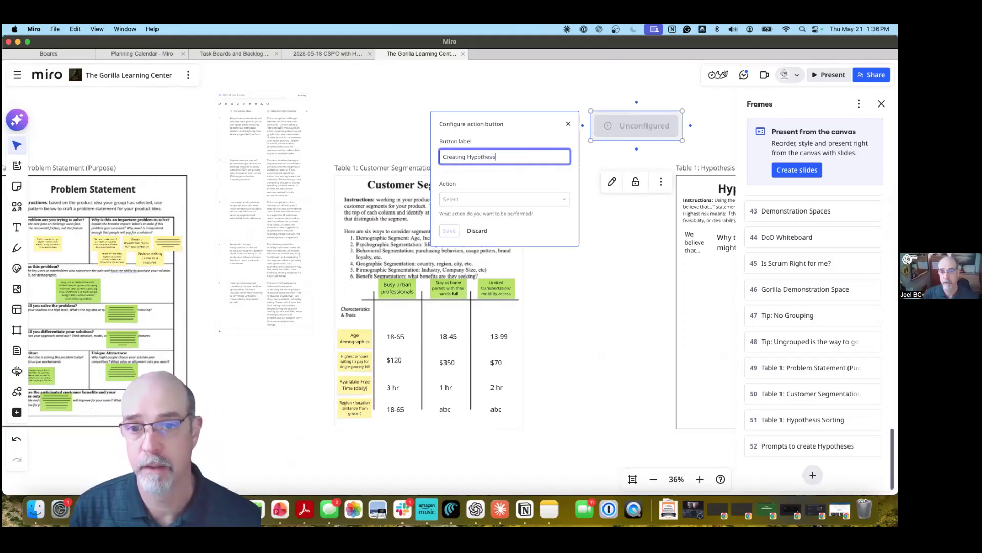
{"action": "type", "text": "s to Test"}
Step: Set the button's action to "Create with Miro AI" and choose sticky notes as the content to create
{"action": "left_click", "coordinate": [499, 200]}
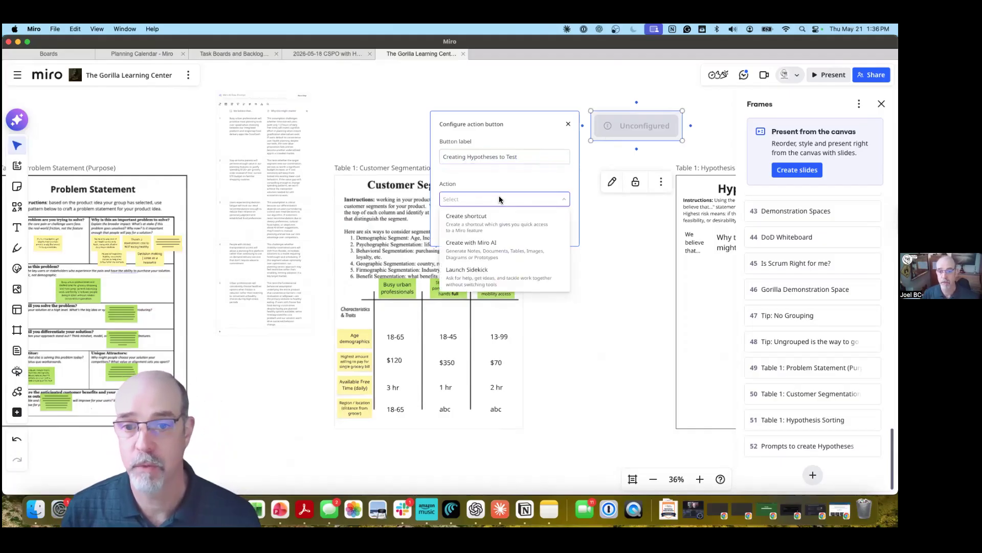
{"action": "left_click", "coordinate": [488, 244]}
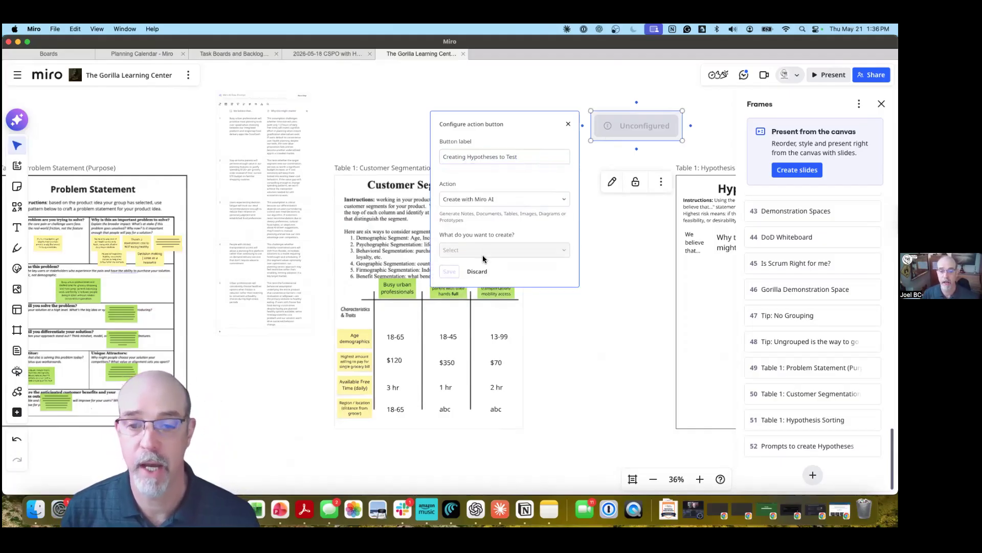
{"action": "left_click", "coordinate": [483, 251]}
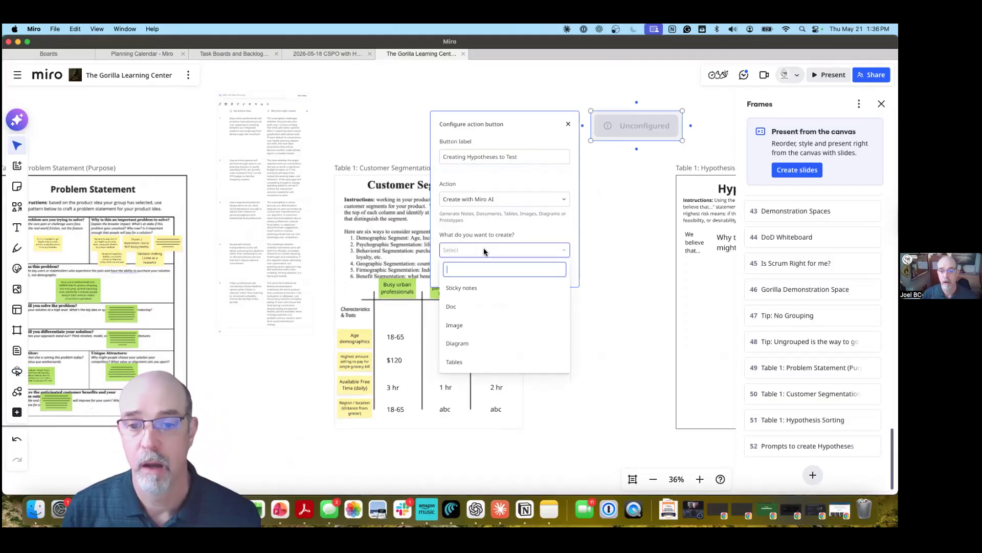
{"action": "left_click", "coordinate": [474, 288]}
Step: Set the button's sources to "Table 1: Problem Statement (Purpose)" and "Table 1: Customer Segmentation"
{"action": "left_click", "coordinate": [471, 285]}
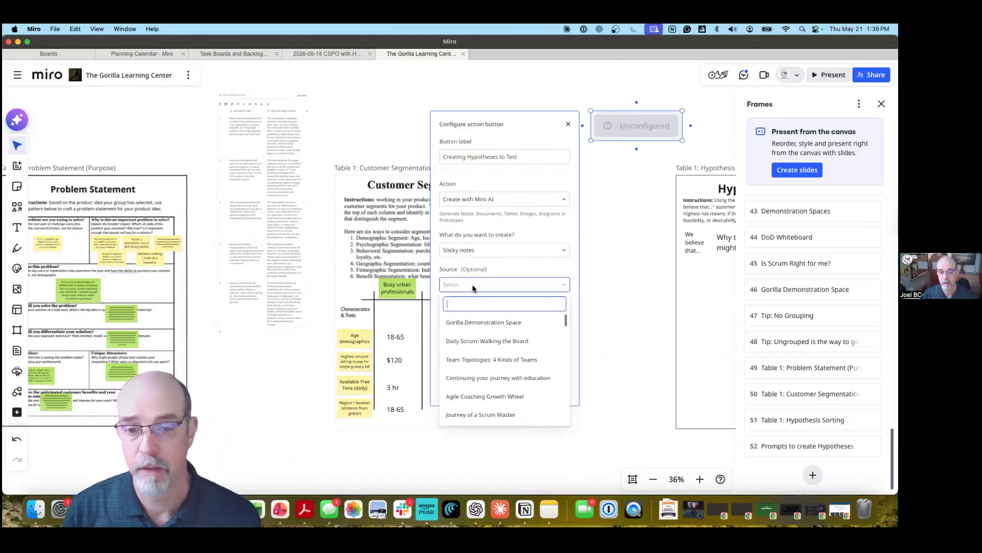
{"action": "type", "text": "Table"}
{"action": "left_click", "coordinate": [501, 323]}
{"action": "left_click", "coordinate": [502, 342]}
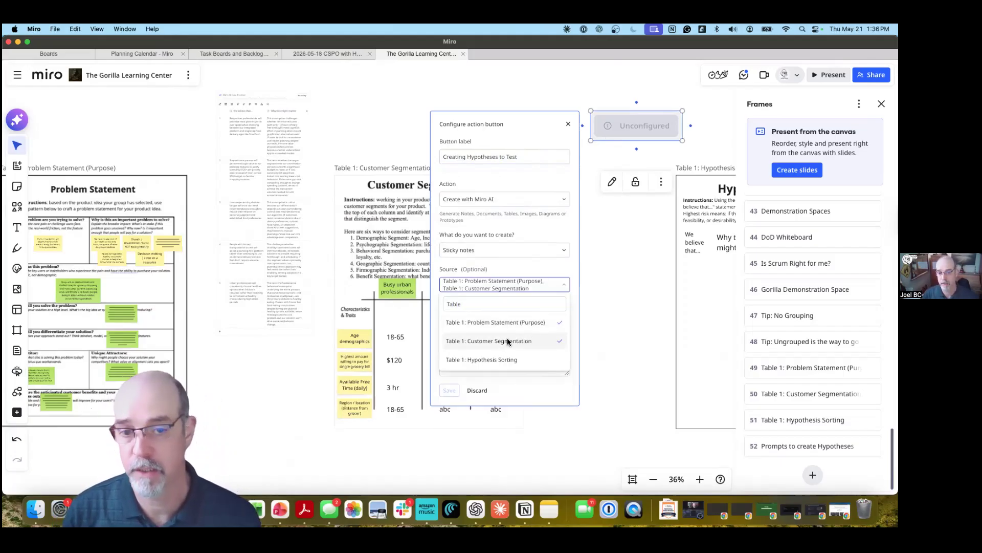
{"action": "left_click", "coordinate": [542, 286]}
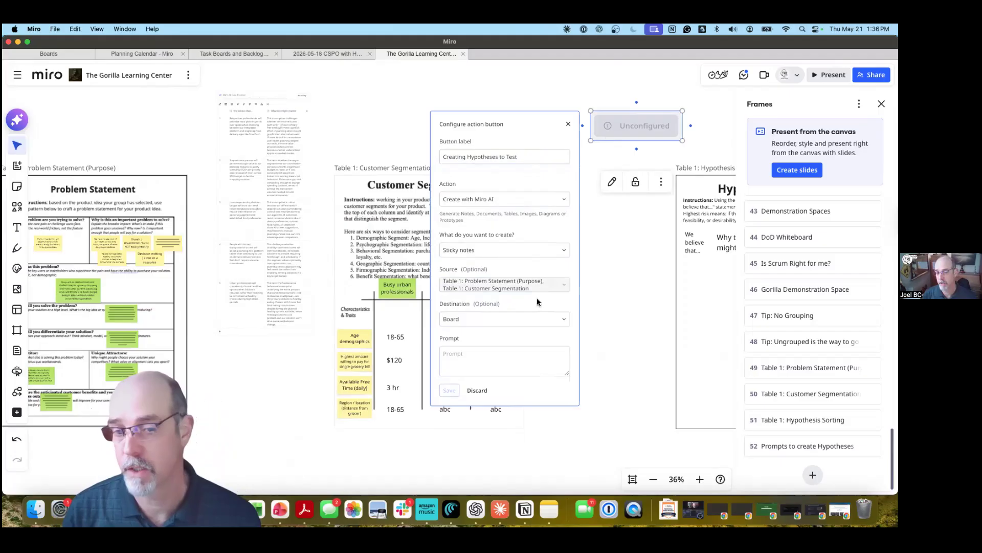
Step: Set the button's destination to the "Table 1: Hypothesis Sorting" frame
{"action": "left_click", "coordinate": [495, 320]}
{"action": "type", "text": "Ta"}
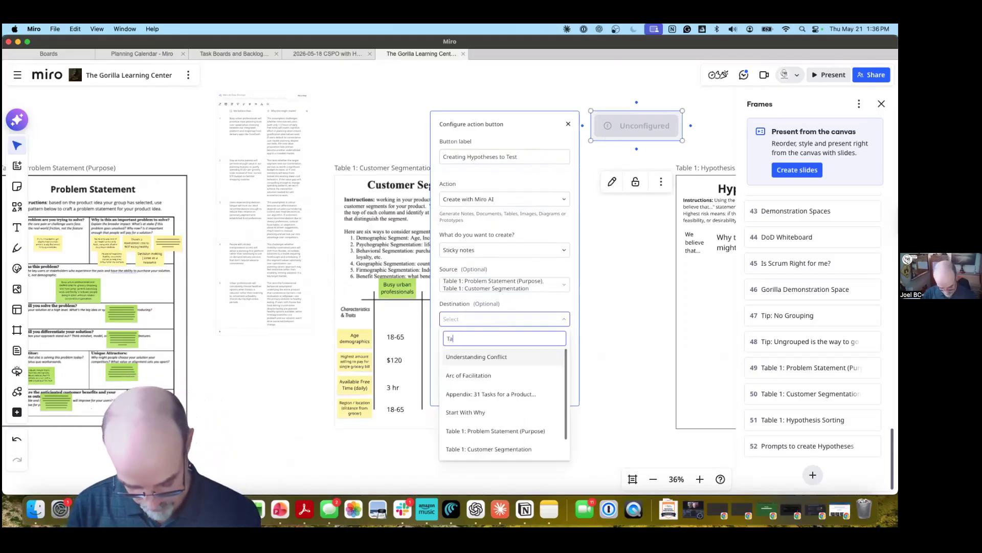
{"action": "type", "text": "ble 1"}
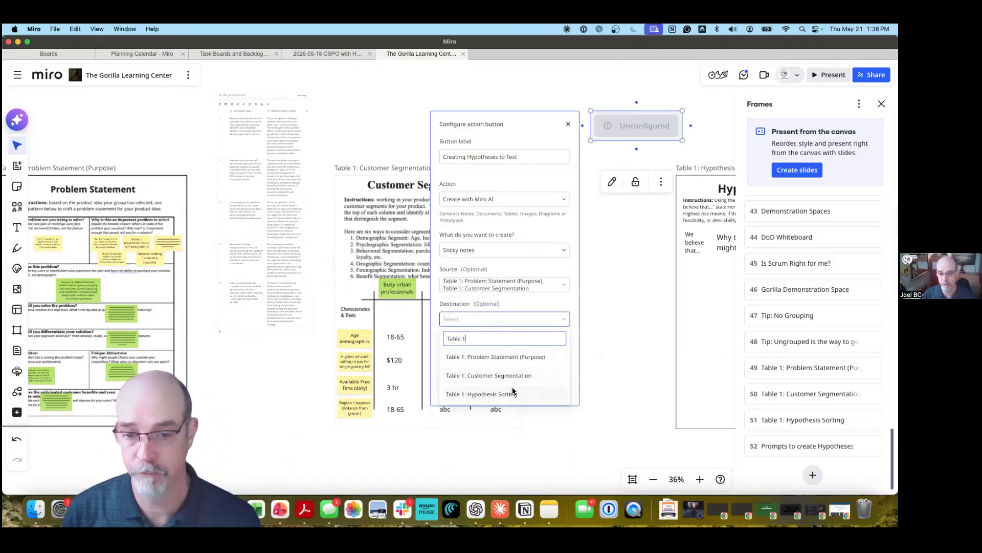
{"action": "left_click", "coordinate": [511, 393]}
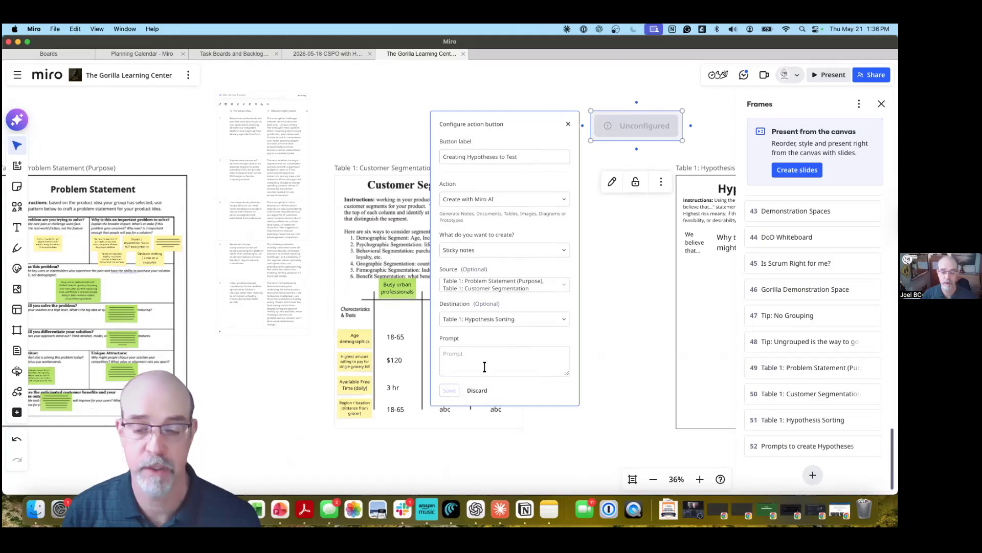
Step: Copy the "Made in Miro", "Sticky Output" AI flow prompt text from the "Prompts to create Hypotheses" frame
{"action": "left_click", "coordinate": [471, 356]}
{"action": "left_click", "coordinate": [781, 446]}
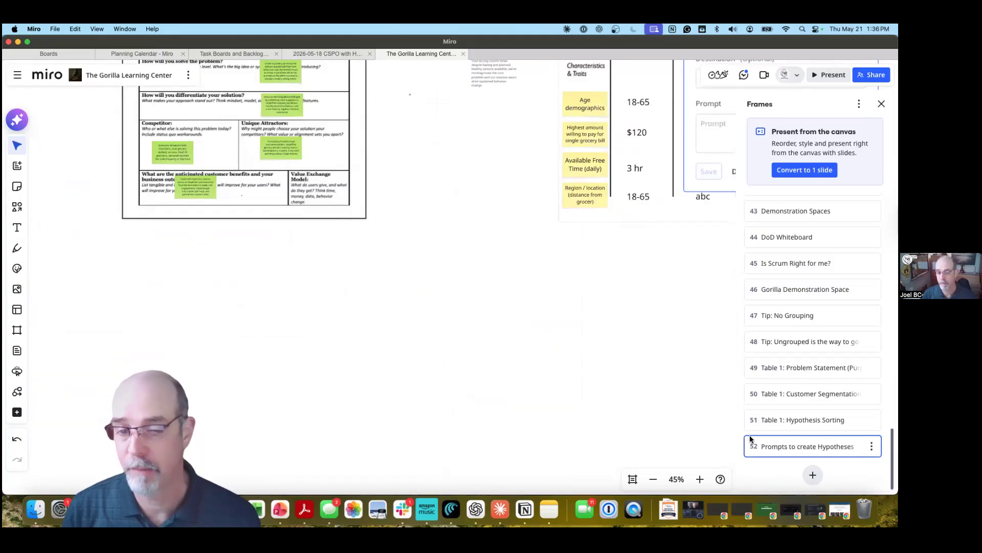
{"action": "left_click", "coordinate": [576, 293]}
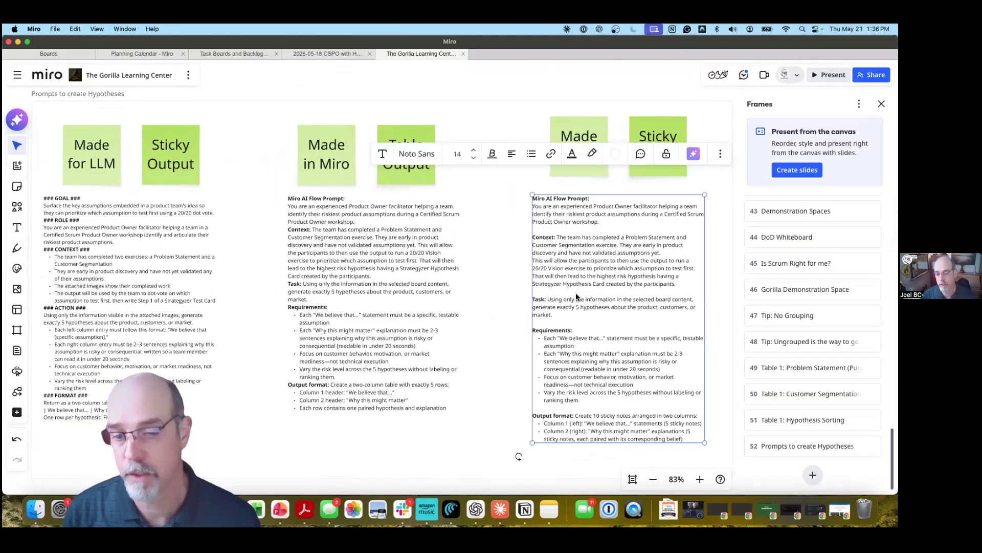
Step: Paste the copied prompt into the "Creating Hypotheses to Test" button's prompt and save the button configuration
{"action": "left_click", "coordinate": [791, 422]}
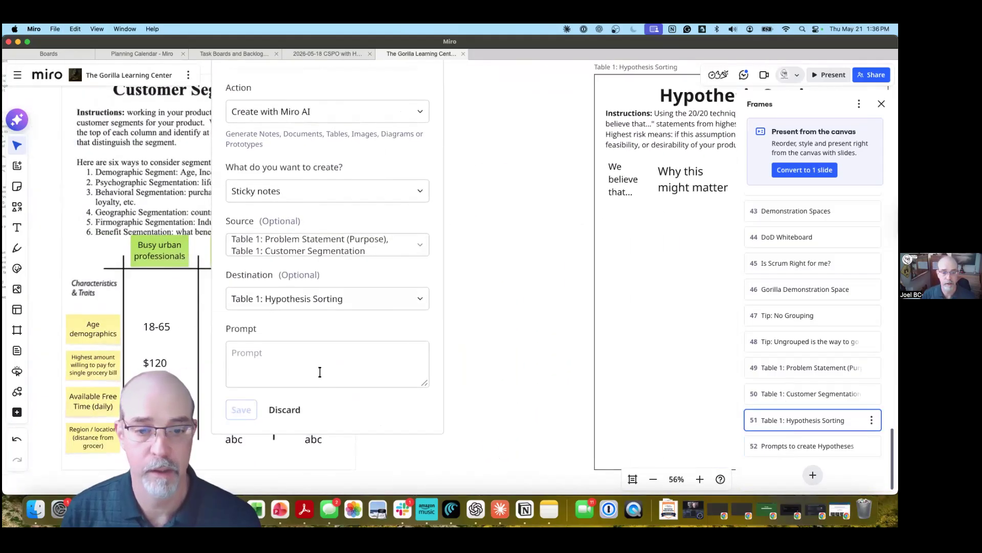
{"action": "left_click", "coordinate": [320, 372]}
{"action": "key", "text": "super+v"}
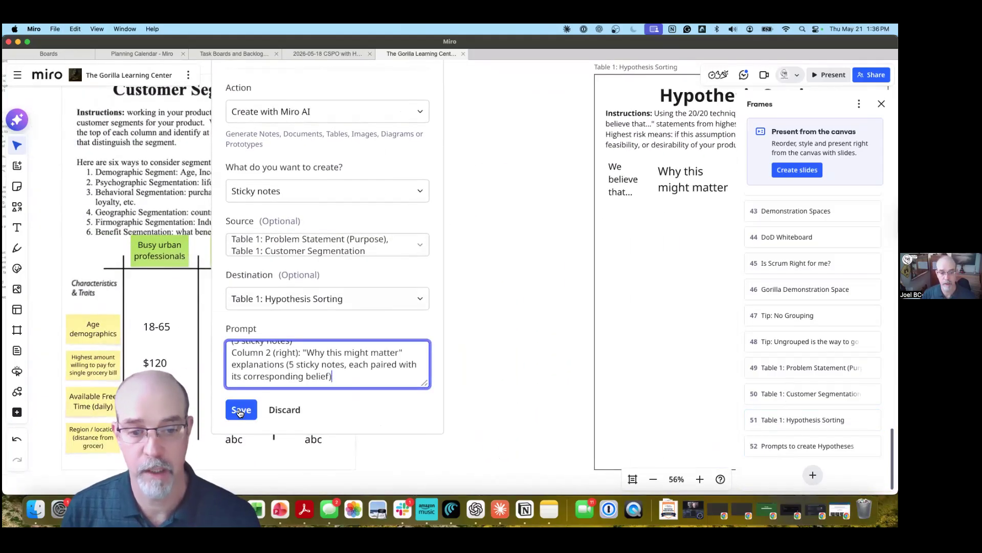
{"action": "left_click", "coordinate": [239, 410]}
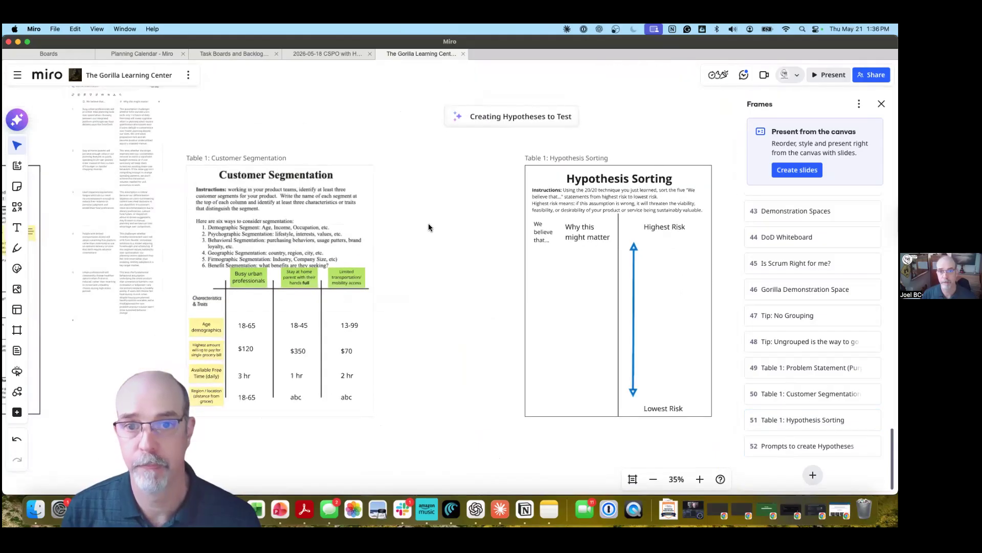
Step: Move the "Creating Hypotheses to Test" button between the Customer Segmentation and Hypothesis Sorting frames and run it to generate the sticky notes
{"action": "left_click_drag", "start_coordinate": [477, 201], "coordinate": [418, 264]}
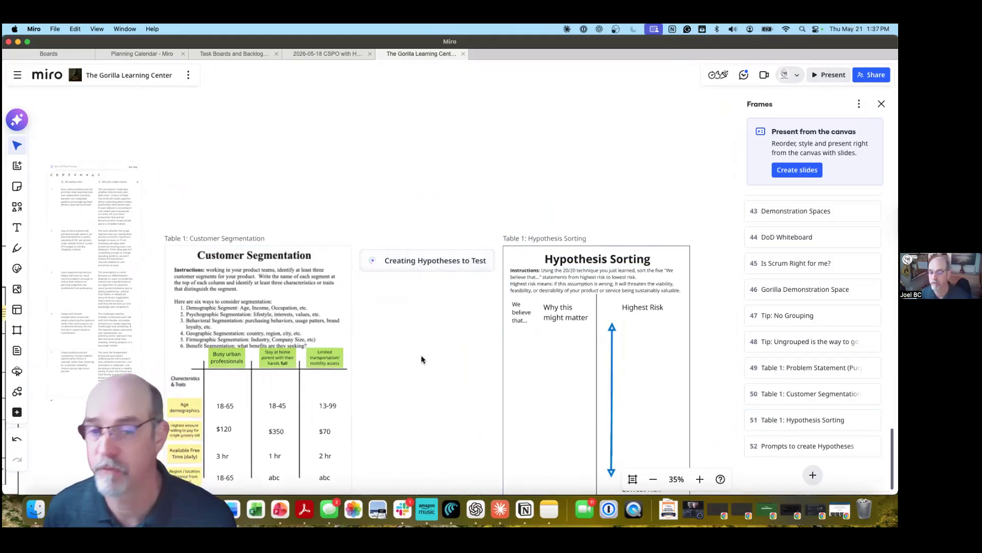
{"action": "scroll", "coordinate": [423, 348], "scroll_direction": "down", "scroll_amount": 3}
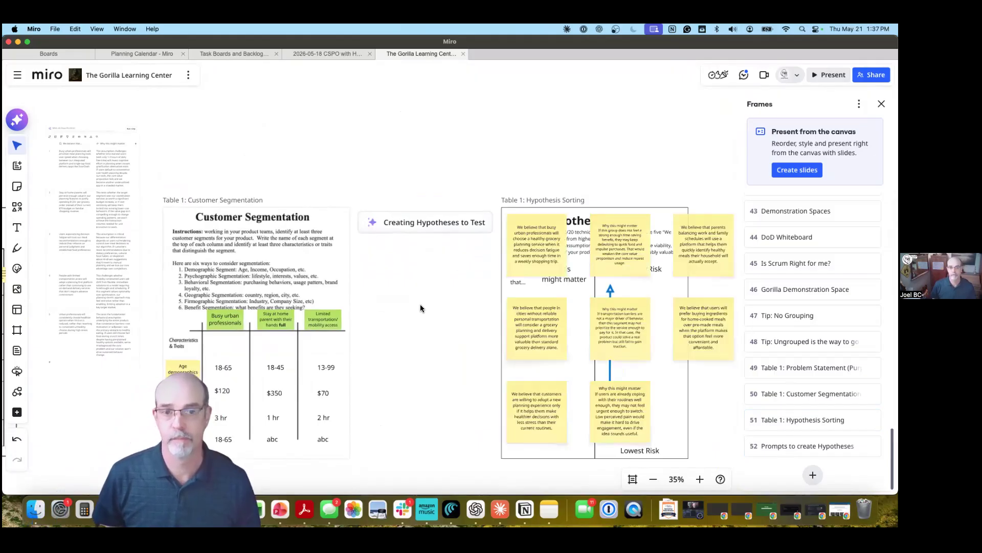
{"action": "scroll", "coordinate": [421, 307], "scroll_direction": "down", "scroll_amount": 2}
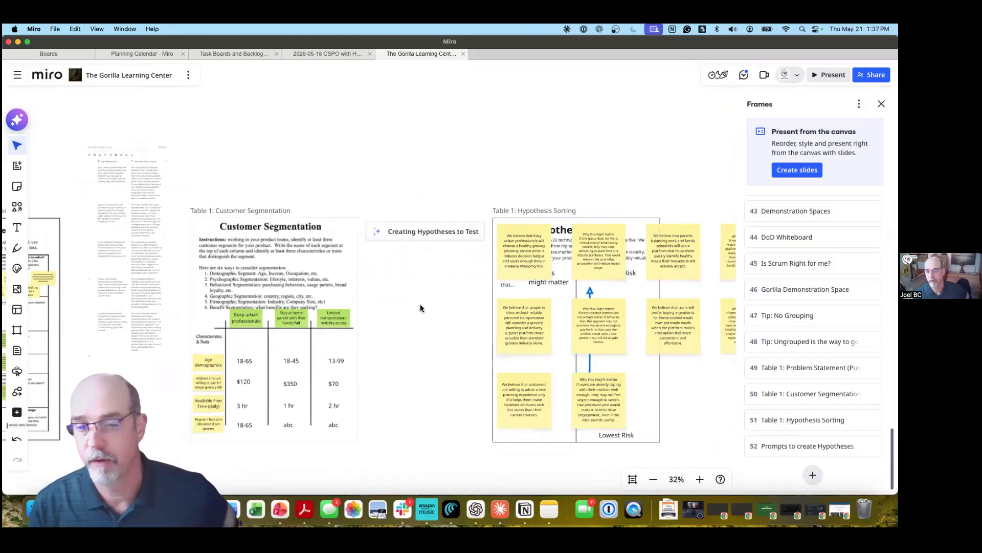
Step: Move the four sticky notes in the two extra columns below the other notes, continuing the two hypothesis and explanation columns
{"action": "left_click_drag", "start_coordinate": [422, 307], "coordinate": [263, 291]}
{"action": "left_click_drag", "start_coordinate": [526, 190], "coordinate": [626, 332]}
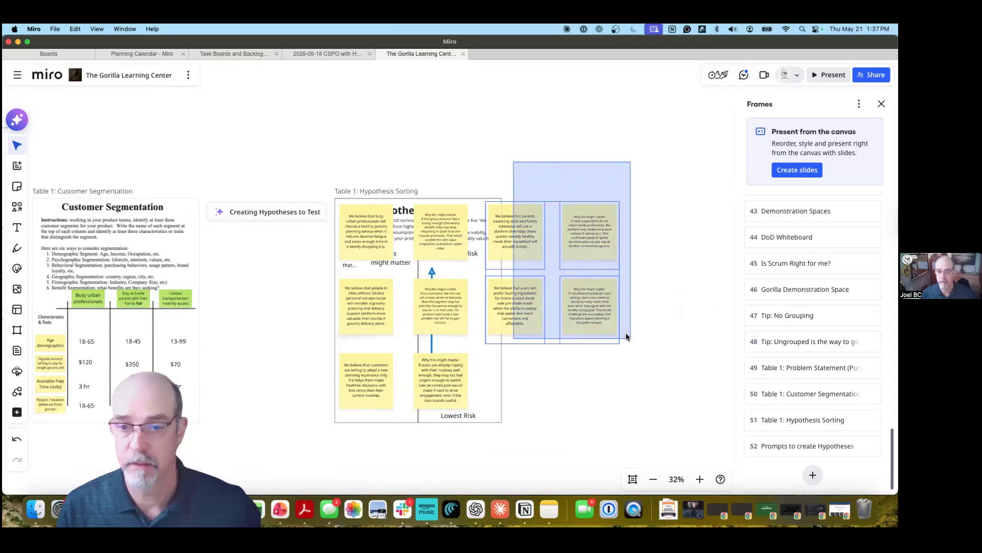
{"action": "left_click_drag", "start_coordinate": [595, 263], "coordinate": [443, 429]}
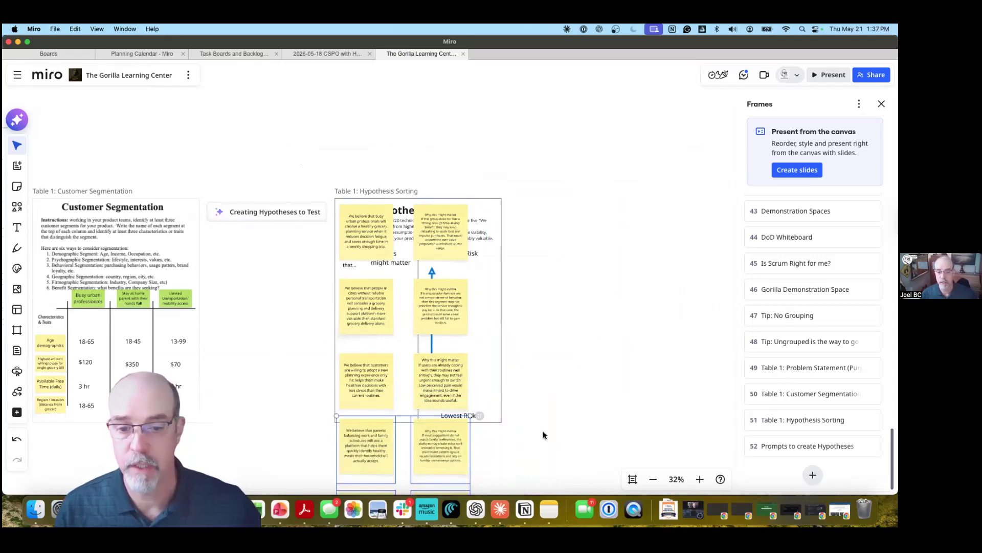
{"action": "scroll", "coordinate": [544, 431], "scroll_direction": "down", "scroll_amount": 5}
{"action": "scroll", "coordinate": [544, 432], "scroll_direction": "left", "scroll_amount": 2}
Step: Group each of the five "We believe that" sticky notes with the "Why this might matter" note beside it
{"action": "left_click_drag", "start_coordinate": [574, 439], "coordinate": [399, 382]}
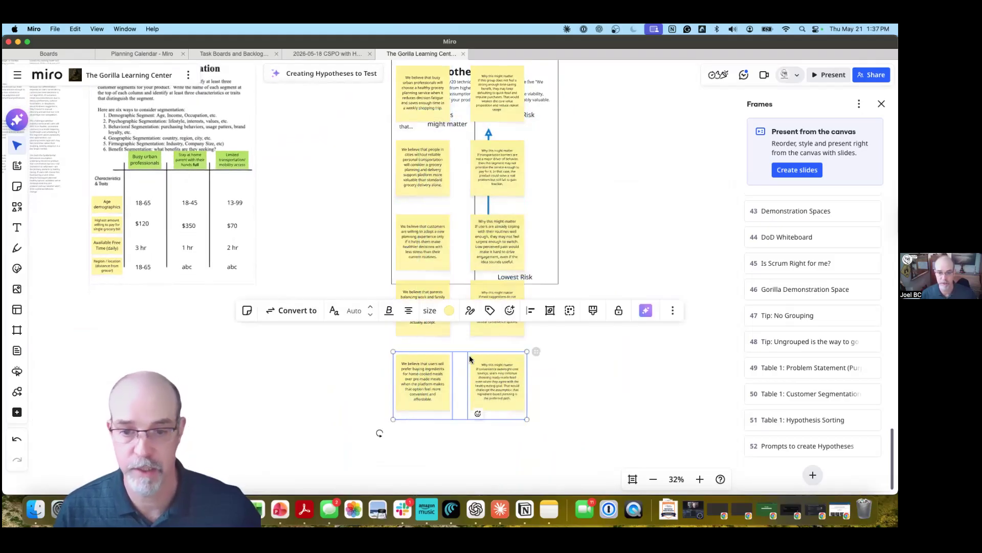
{"action": "left_click", "coordinate": [555, 309]}
{"action": "left_click_drag", "start_coordinate": [361, 286], "coordinate": [555, 312]}
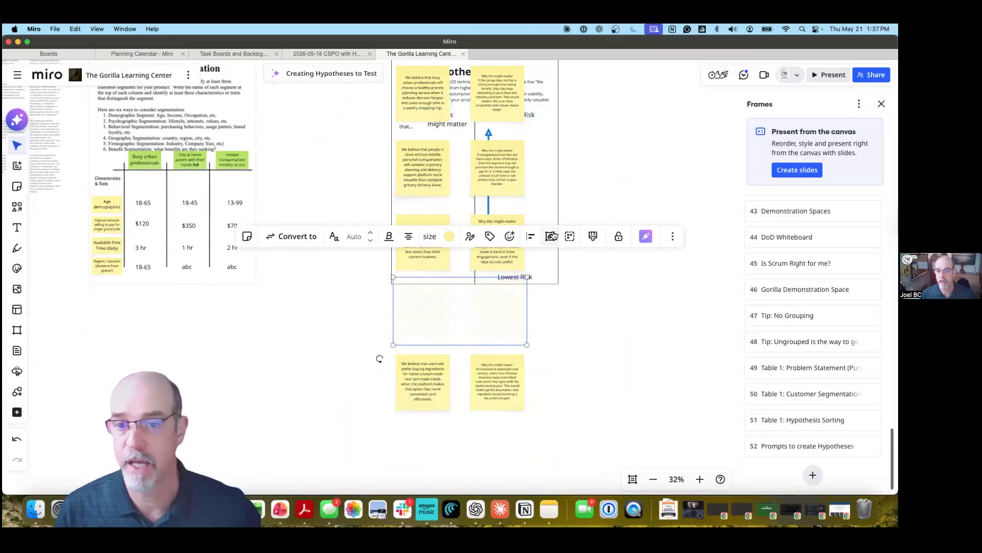
{"action": "left_click_drag", "start_coordinate": [541, 253], "coordinate": [392, 247]}
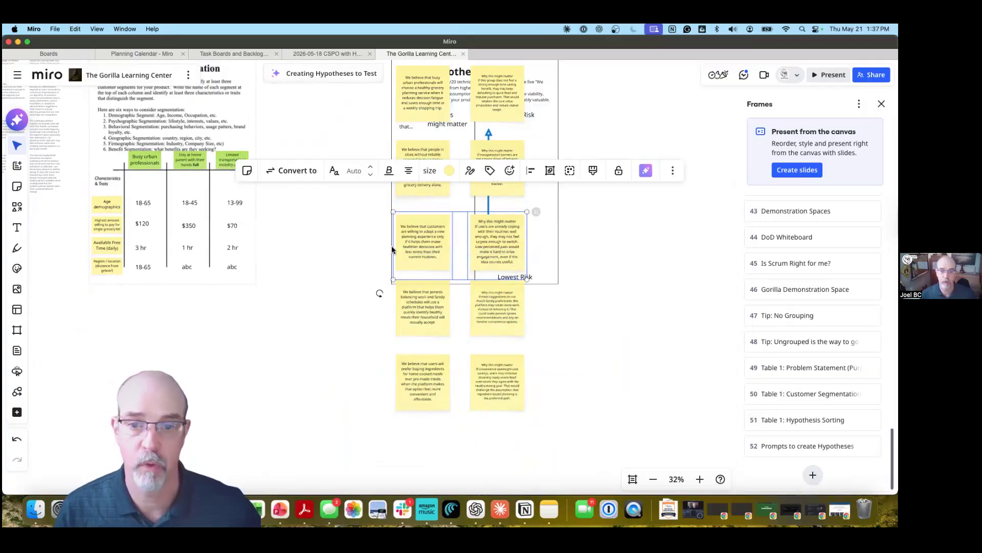
{"action": "left_click", "coordinate": [554, 172]}
{"action": "left_click_drag", "start_coordinate": [547, 197], "coordinate": [366, 169]}
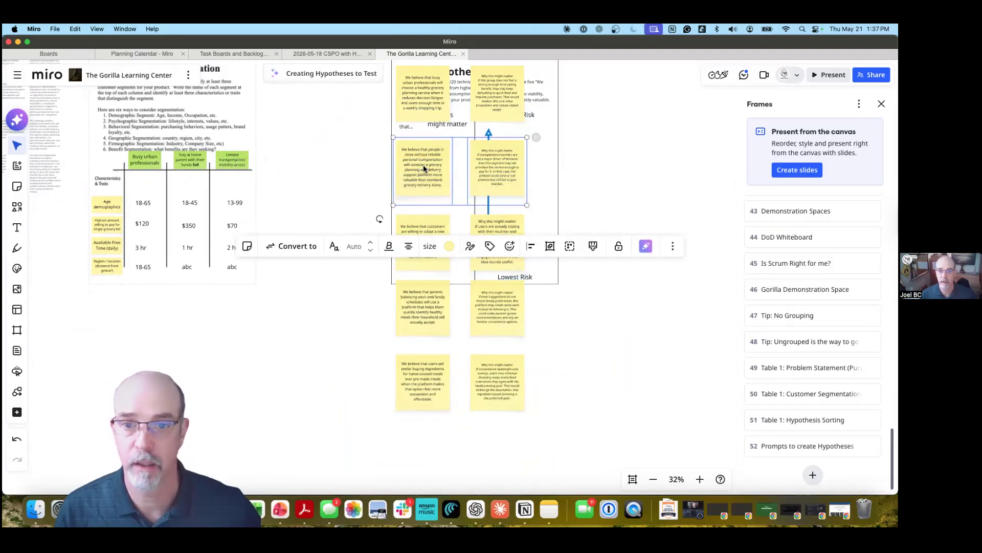
{"action": "left_click", "coordinate": [550, 246]}
{"action": "scroll", "coordinate": [573, 230], "scroll_direction": "up", "scroll_amount": 5}
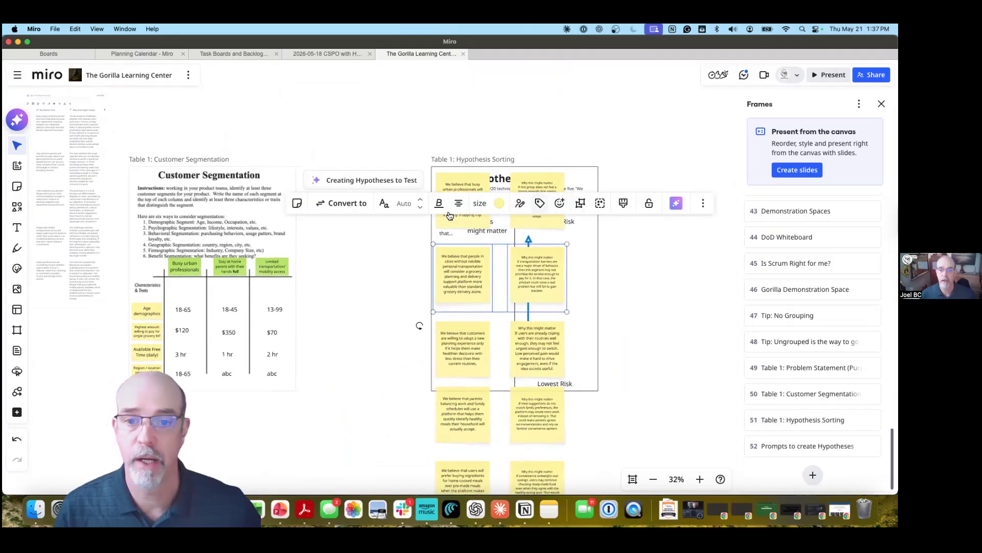
{"action": "left_click", "coordinate": [527, 209]}
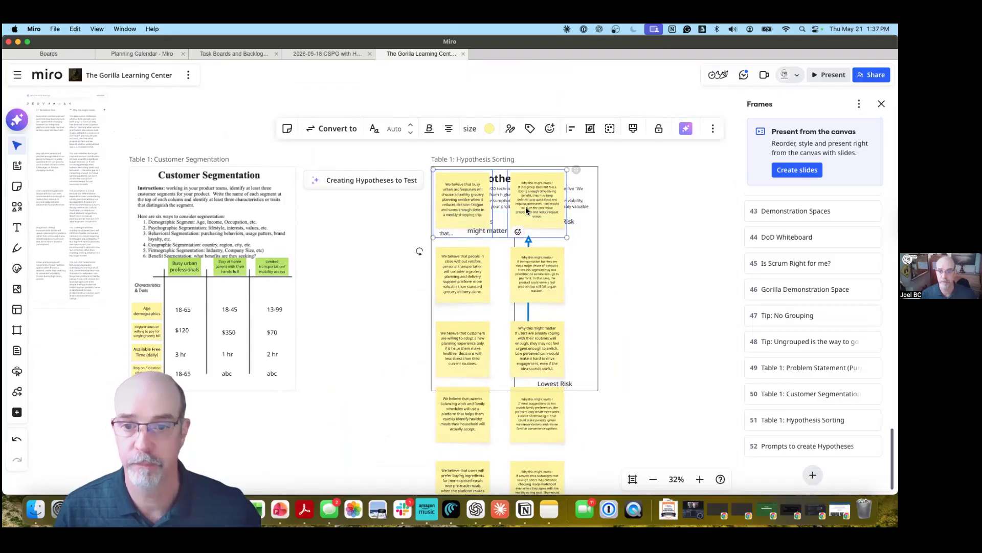
{"action": "left_click", "coordinate": [593, 127]}
Step: Stack the five grouped note pairs on top of each other and place the stack below the Hypothesis Sorting column headings
{"action": "left_click_drag", "start_coordinate": [646, 193], "coordinate": [493, 489]}
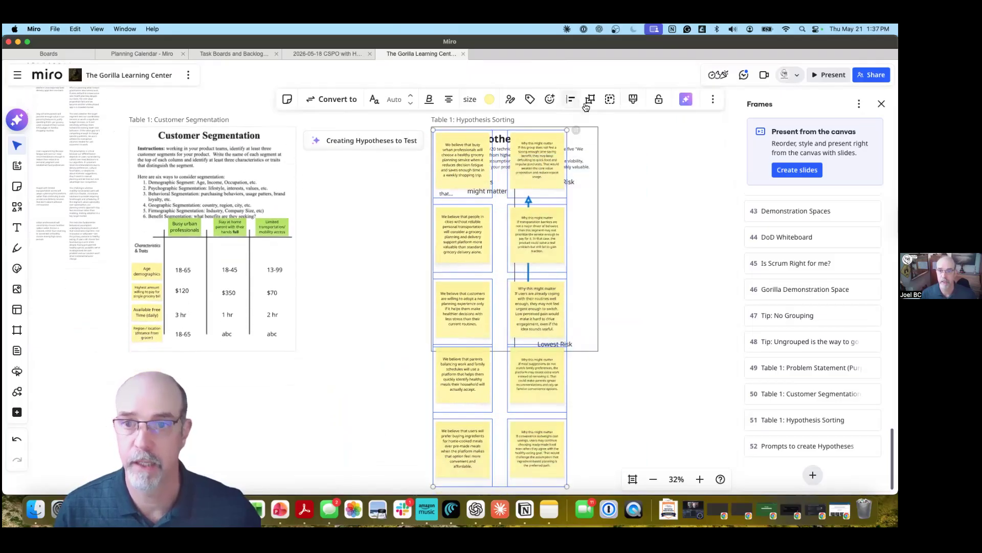
{"action": "left_click", "coordinate": [572, 98]}
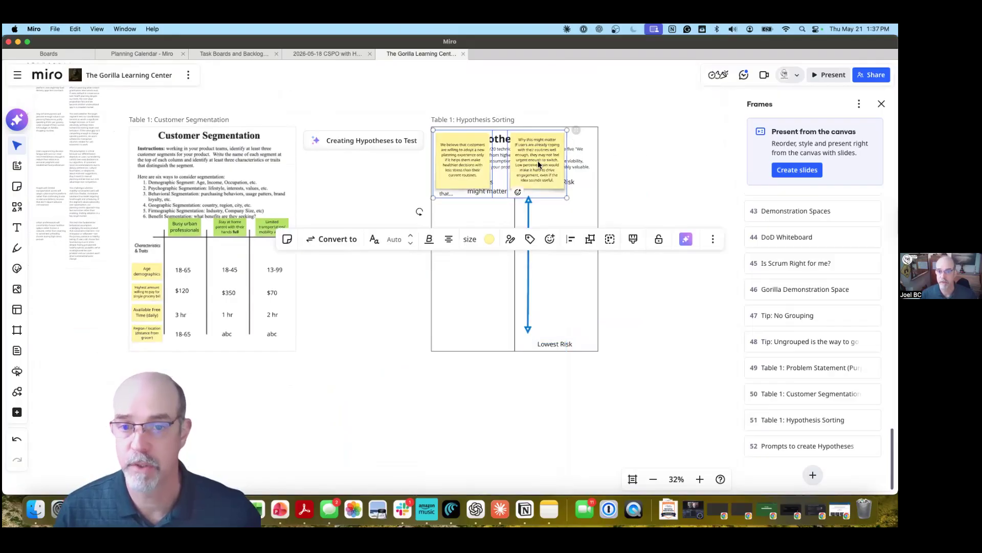
{"action": "left_click_drag", "start_coordinate": [472, 175], "coordinate": [474, 254]}
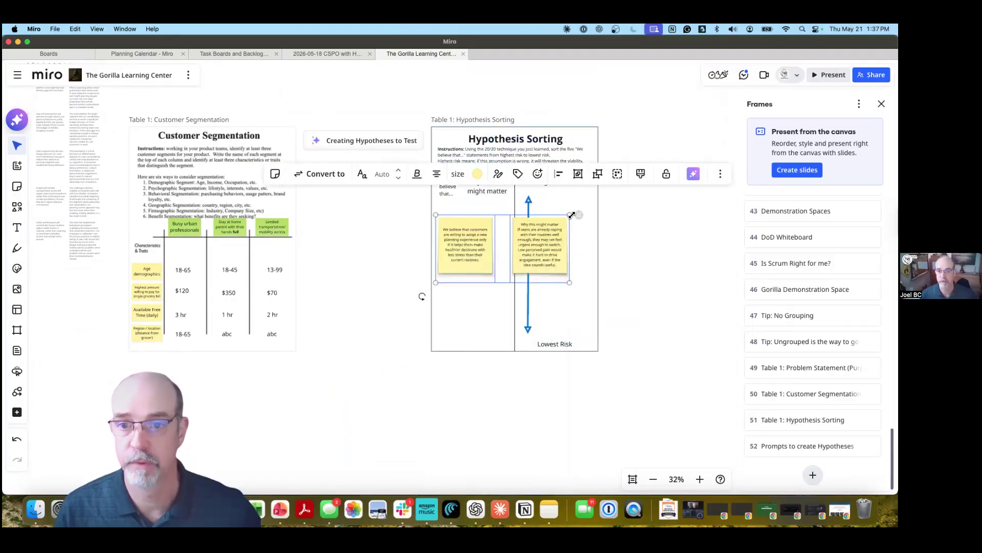
Step: Move the "willing to adopt a new planning experience" pair onto the risk scale and the "prefer buying ingredients" pair above it, near Highest Risk
{"action": "left_click_drag", "start_coordinate": [533, 226], "coordinate": [623, 249]}
{"action": "scroll", "coordinate": [507, 294], "scroll_direction": "up", "scroll_amount": 5}
{"action": "left_click", "coordinate": [505, 288]}
{"action": "left_click_drag", "start_coordinate": [507, 242], "coordinate": [632, 170]}
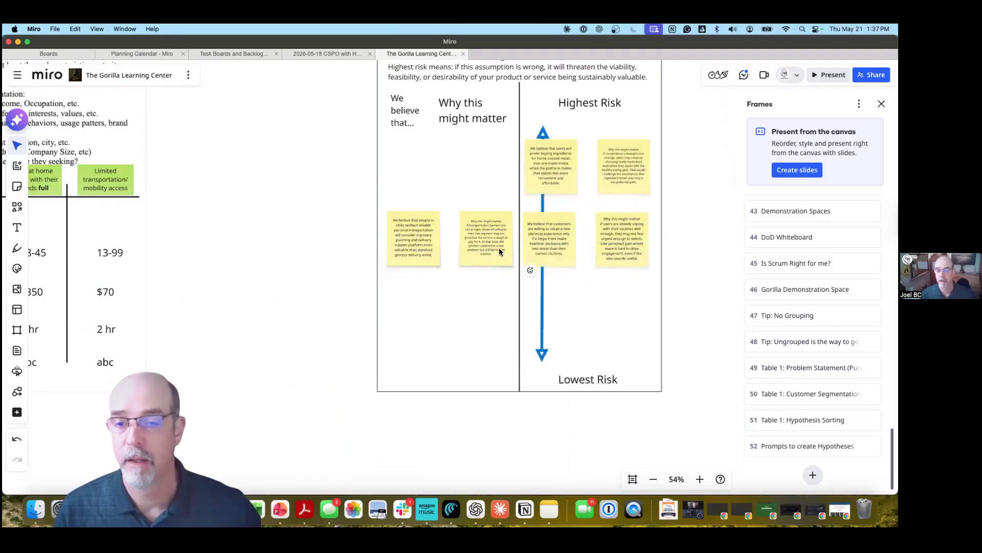